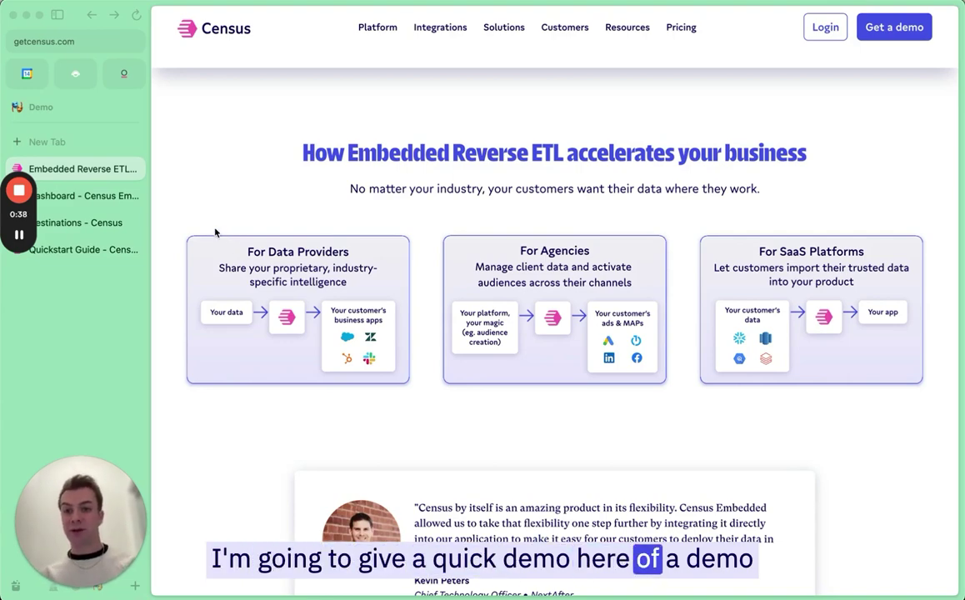
pyautogui.click(87, 196)
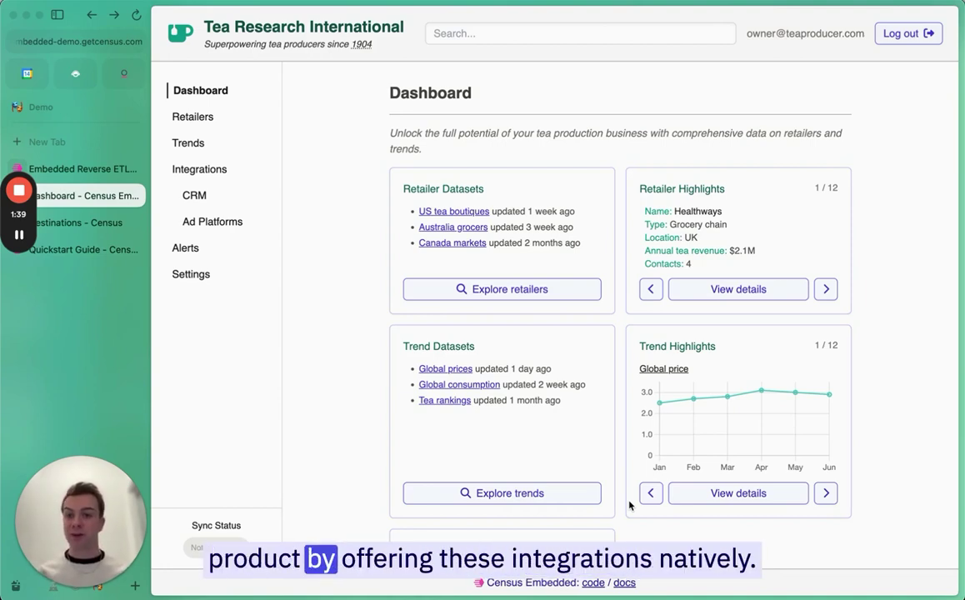
# - Switch on HubSpot under CRM and authorize the chosen HubSpot account, finishing once the connection test passes
pyautogui.click(197, 197)
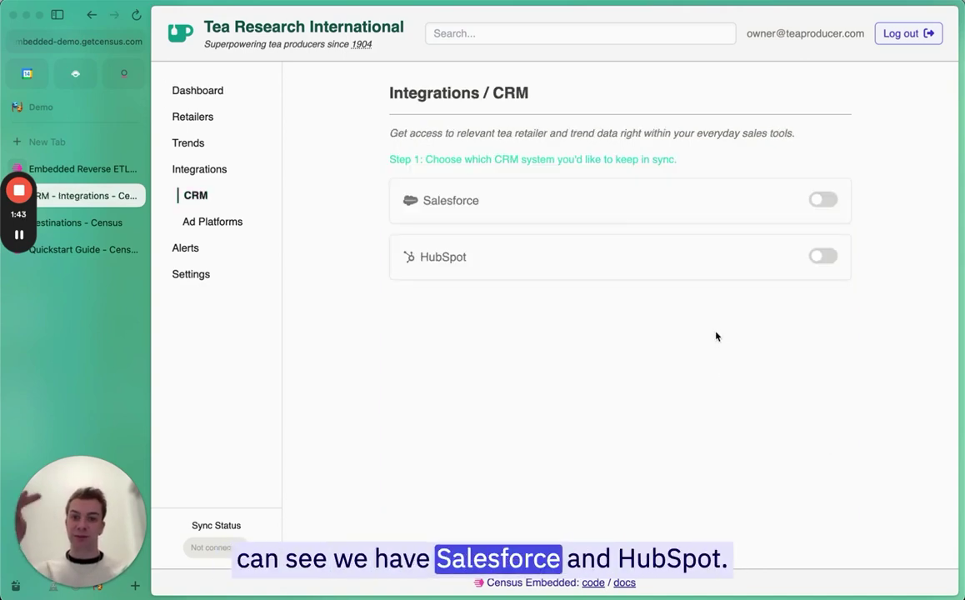
pyautogui.click(823, 256)
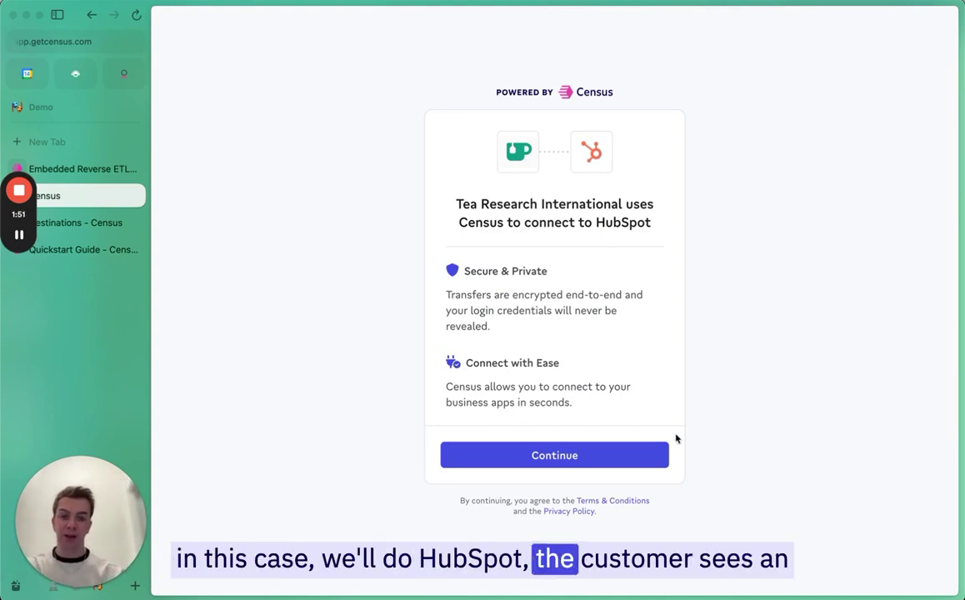
pyautogui.click(608, 461)
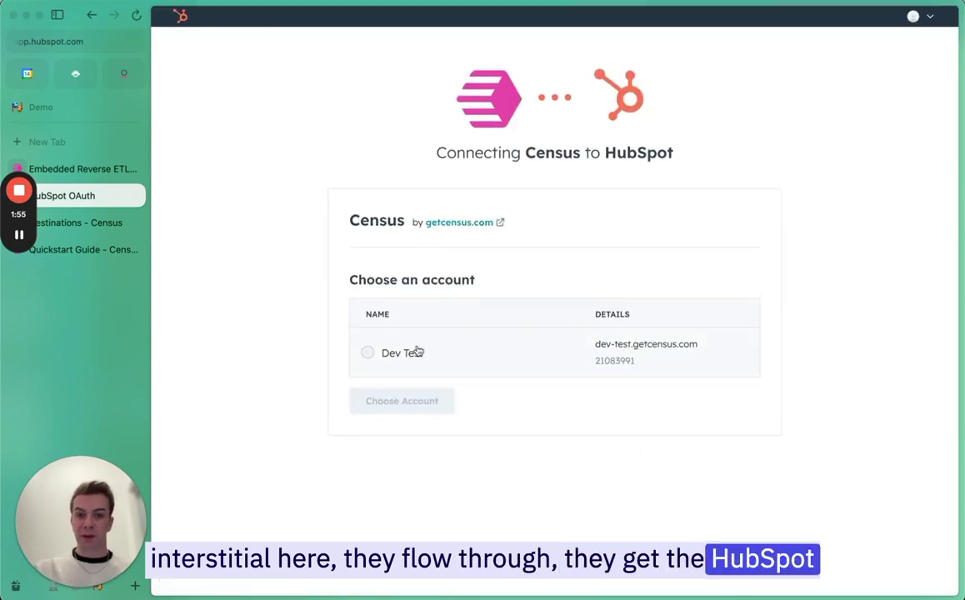
pyautogui.click(392, 355)
pyautogui.click(401, 403)
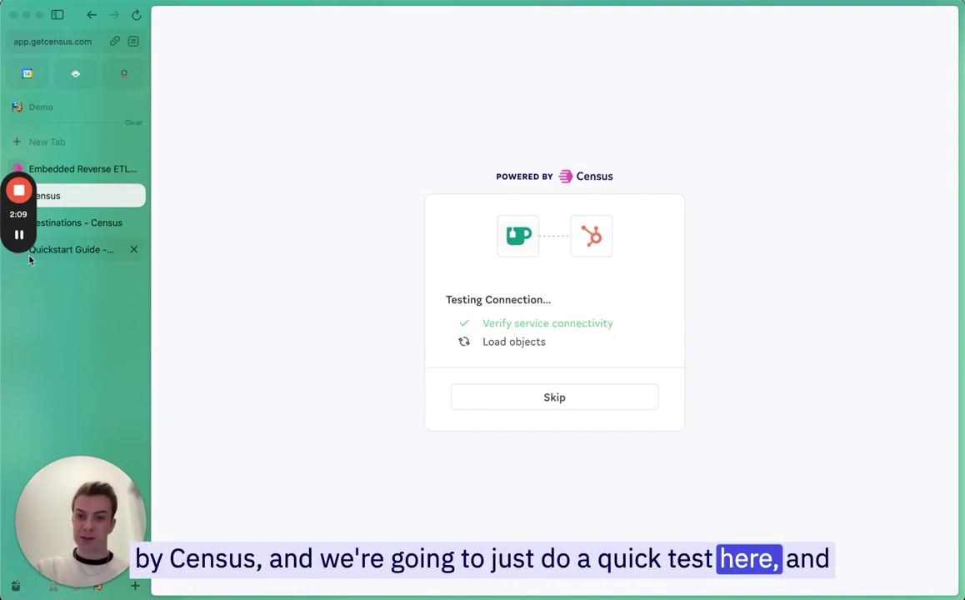
pyautogui.click(539, 404)
pyautogui.click(546, 383)
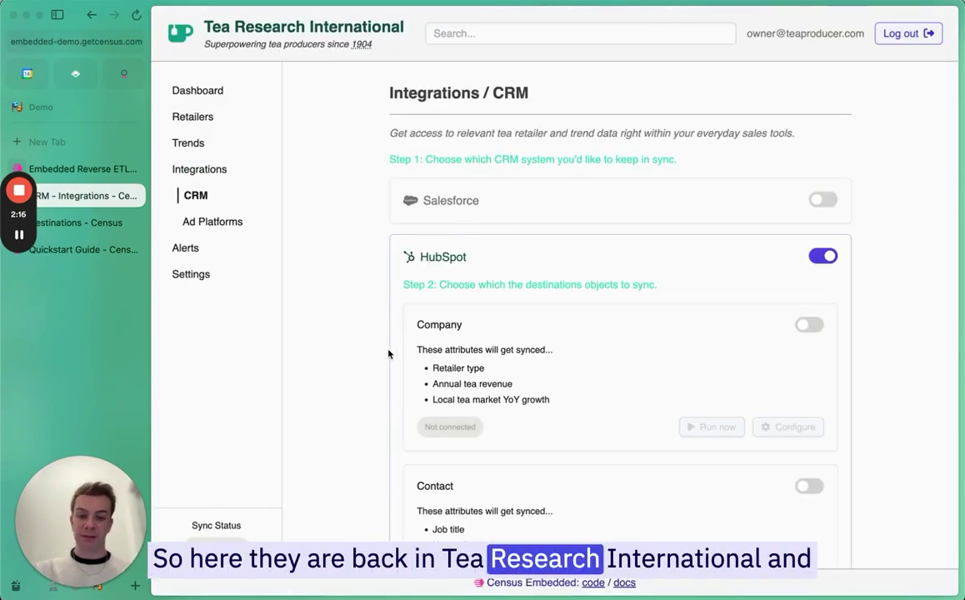
pyautogui.scroll(-2, 389, 351)
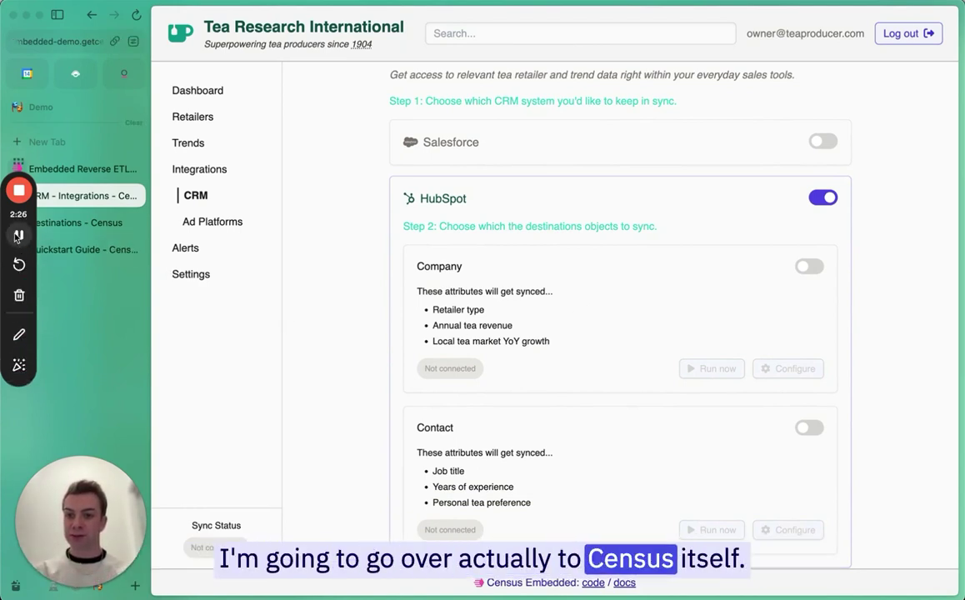
pyautogui.hotkey('ctrl', 'Tab')
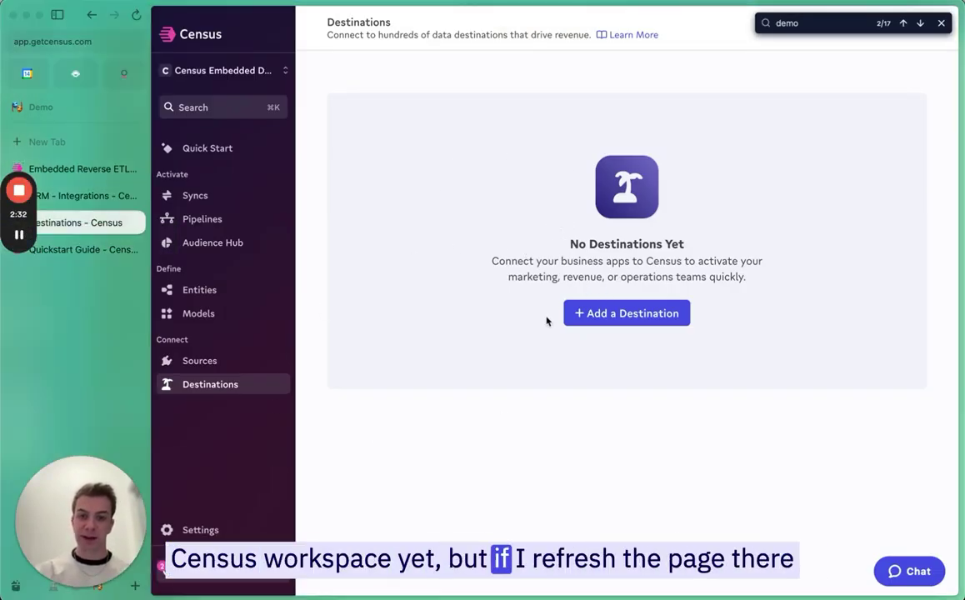
pyautogui.press('super+r')
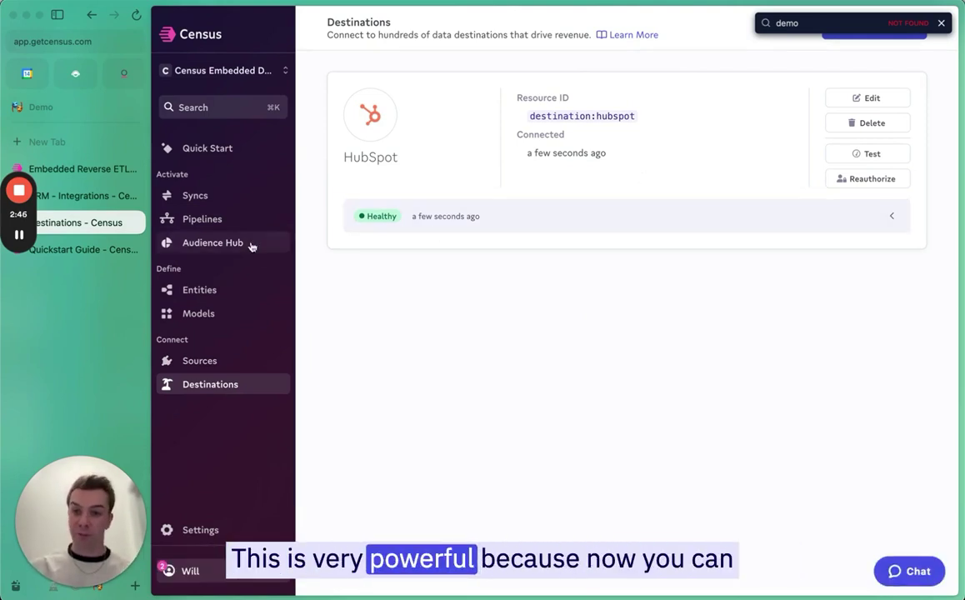
pyautogui.click(223, 202)
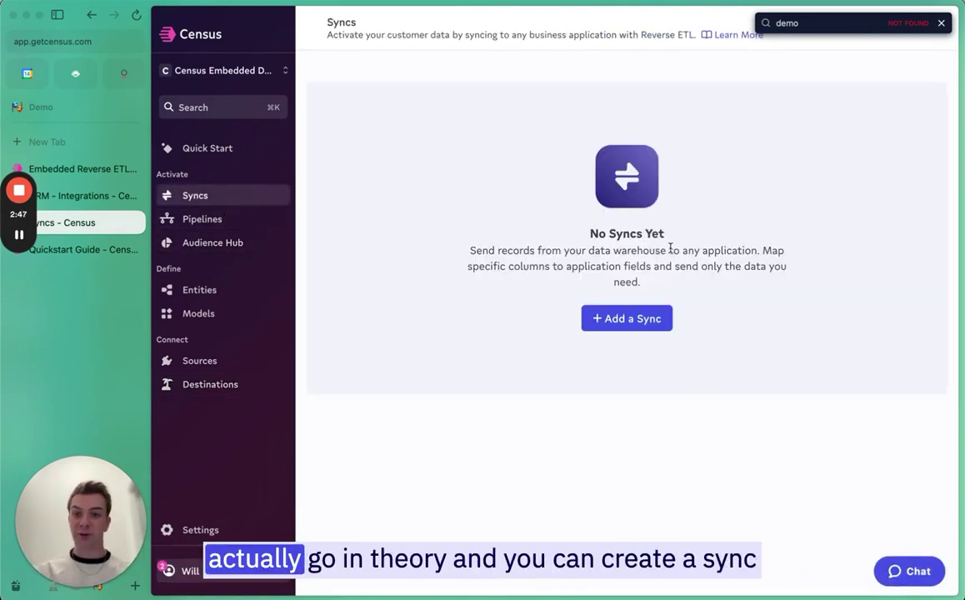
pyautogui.click(250, 150)
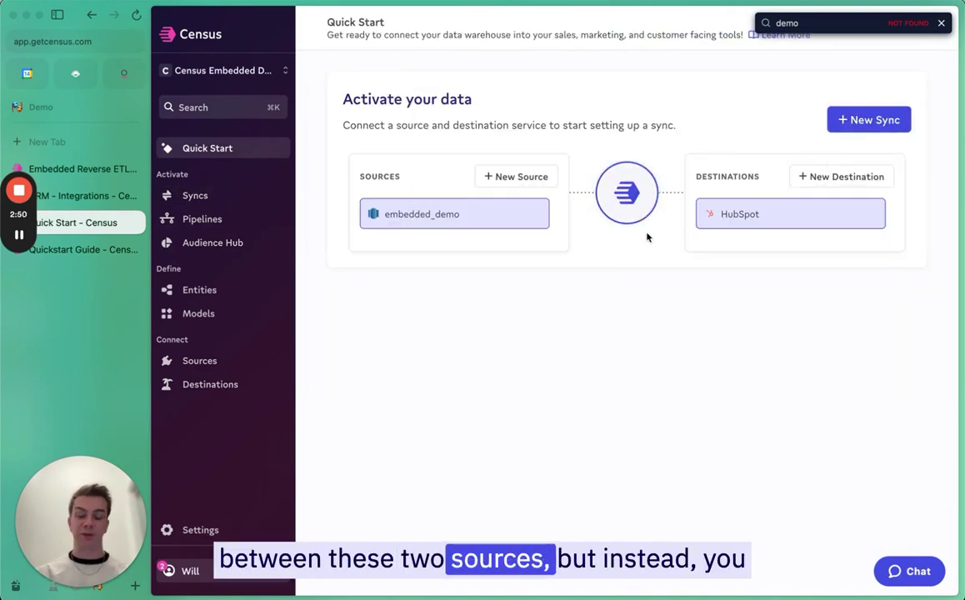
pyautogui.hotkey('ctrl', 'Tab')
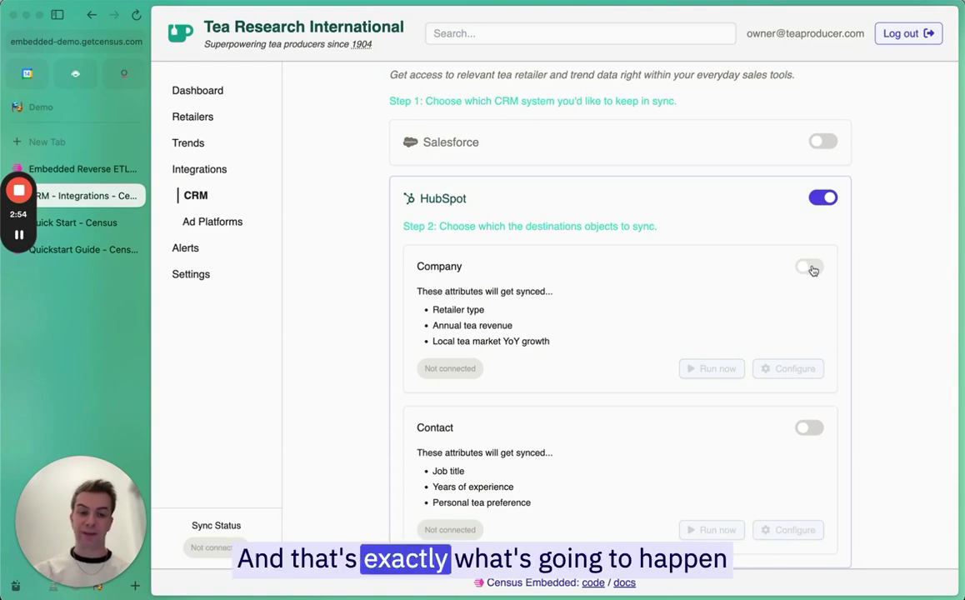
# - Enable the HubSpot Company and Contact syncs so both read up to date
pyautogui.click(812, 266)
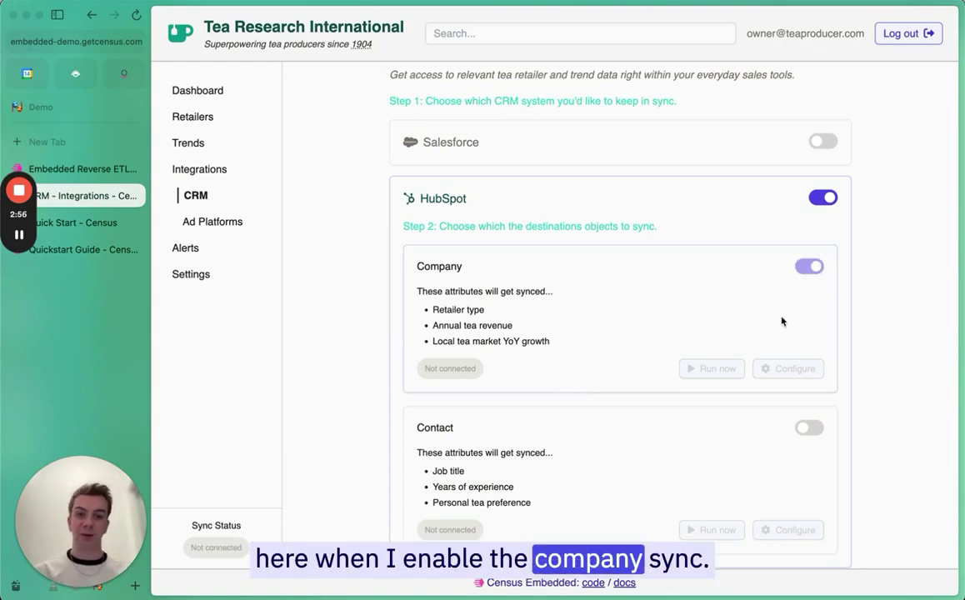
pyautogui.click(808, 426)
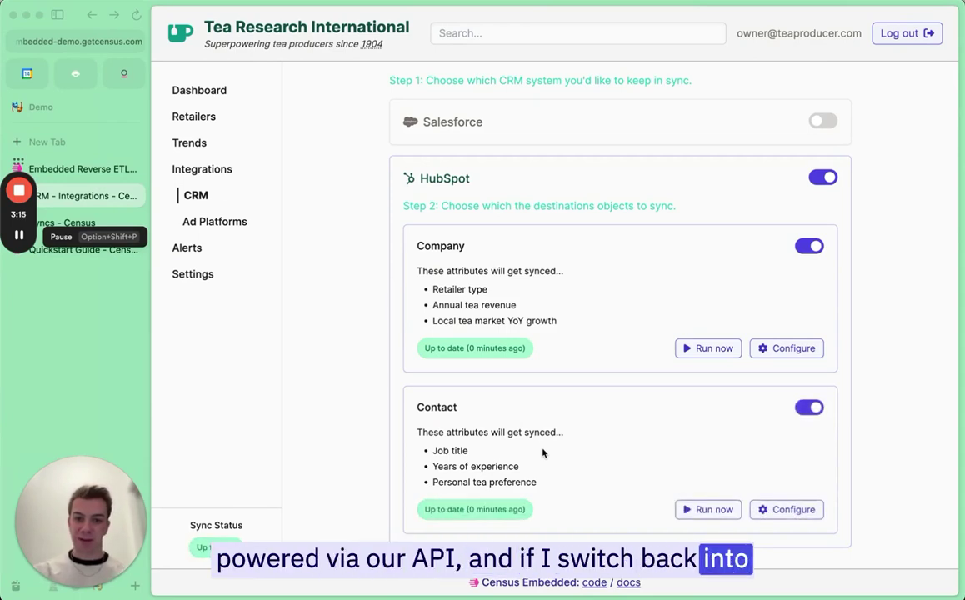
# - Confirm the retailers and retailer_contacts HubSpot syncs are active in Census, then return to the CRM tab
pyautogui.hotkey('ctrl', 'Tab')
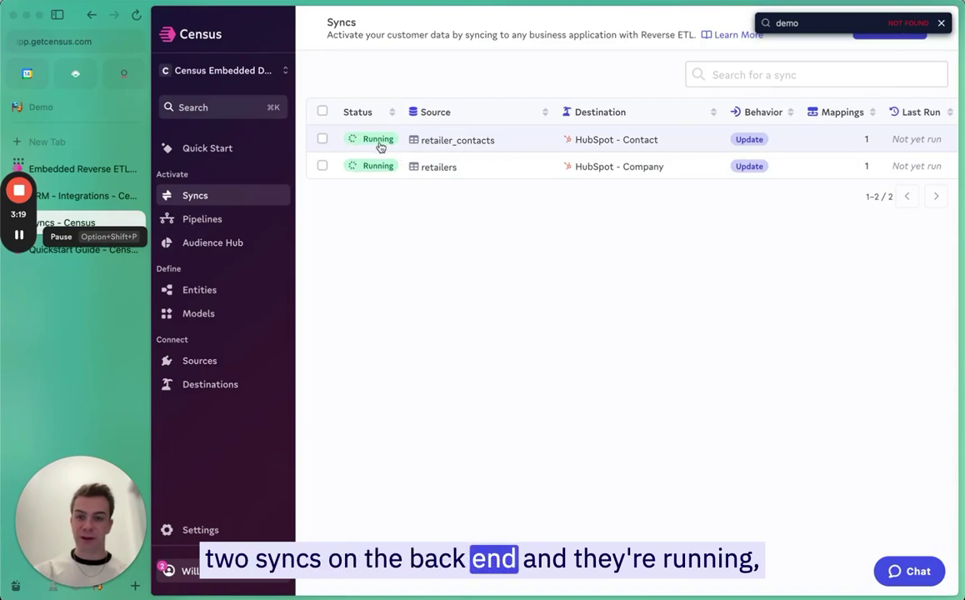
pyautogui.click(497, 148)
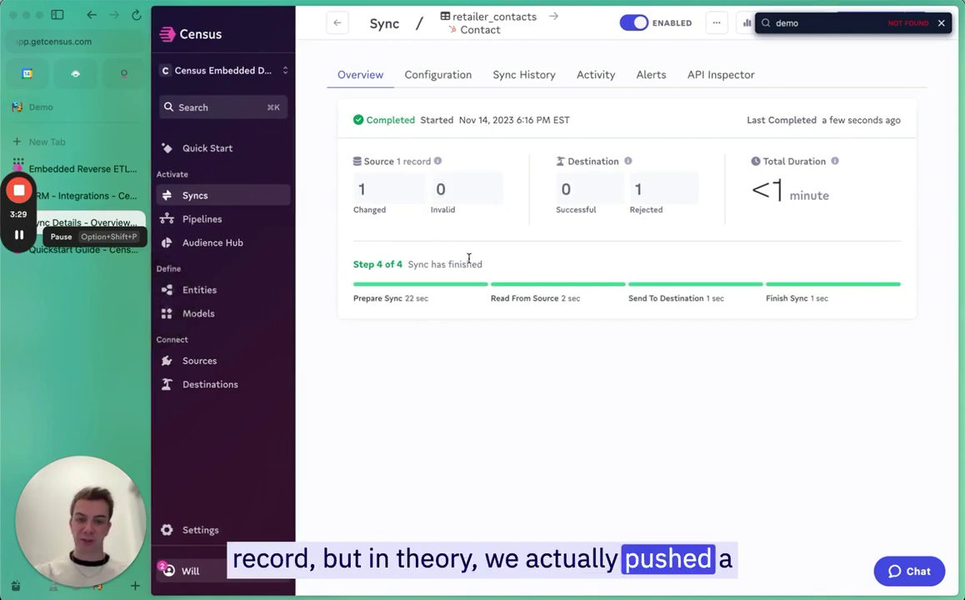
pyautogui.press('super+bracketleft')
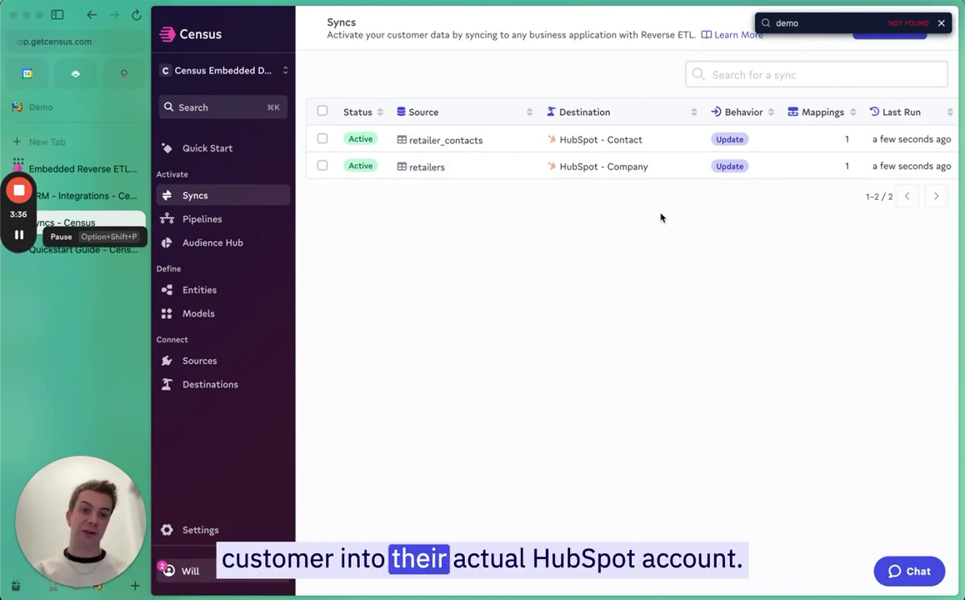
pyautogui.hotkey('ctrl', 'Tab')
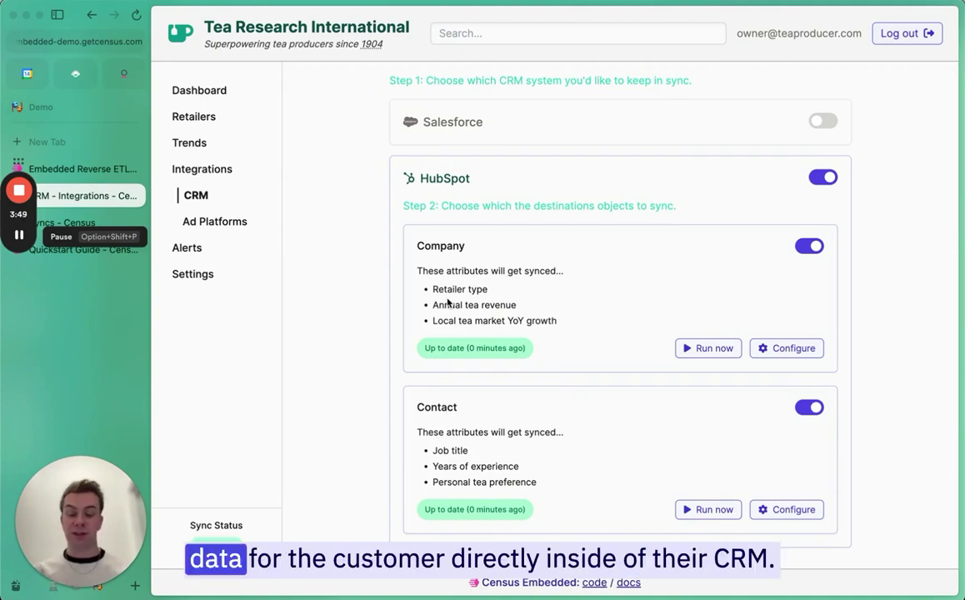
# - Toggle on Facebook Ads under Ad Platforms and approve reconnecting Facebook to Census
pyautogui.click(227, 224)
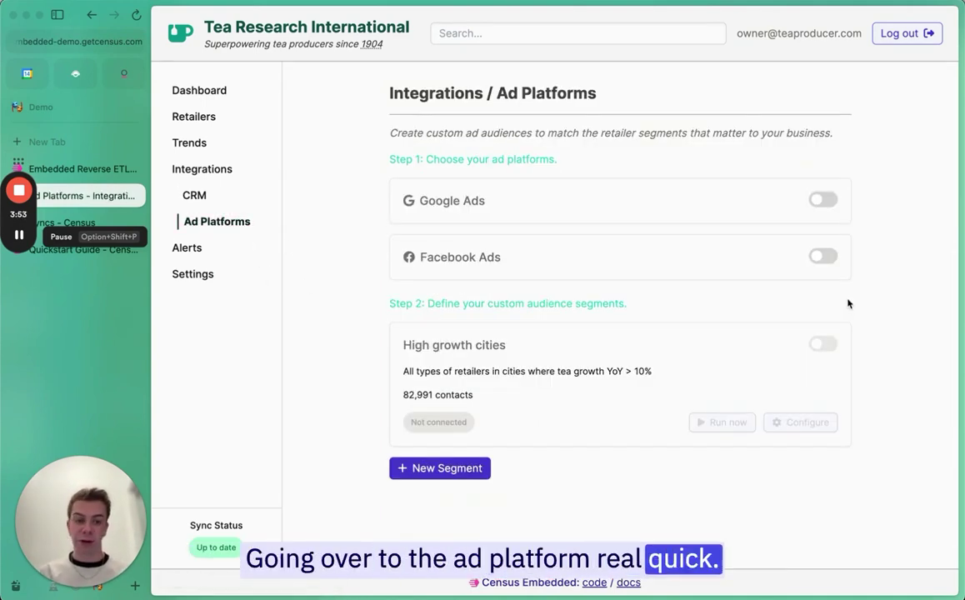
pyautogui.click(823, 256)
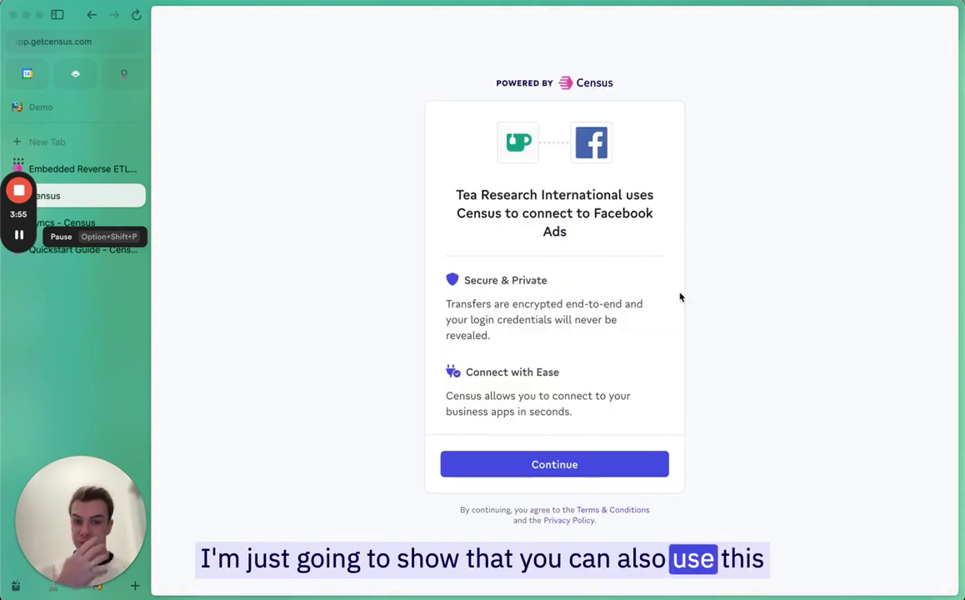
pyautogui.click(539, 464)
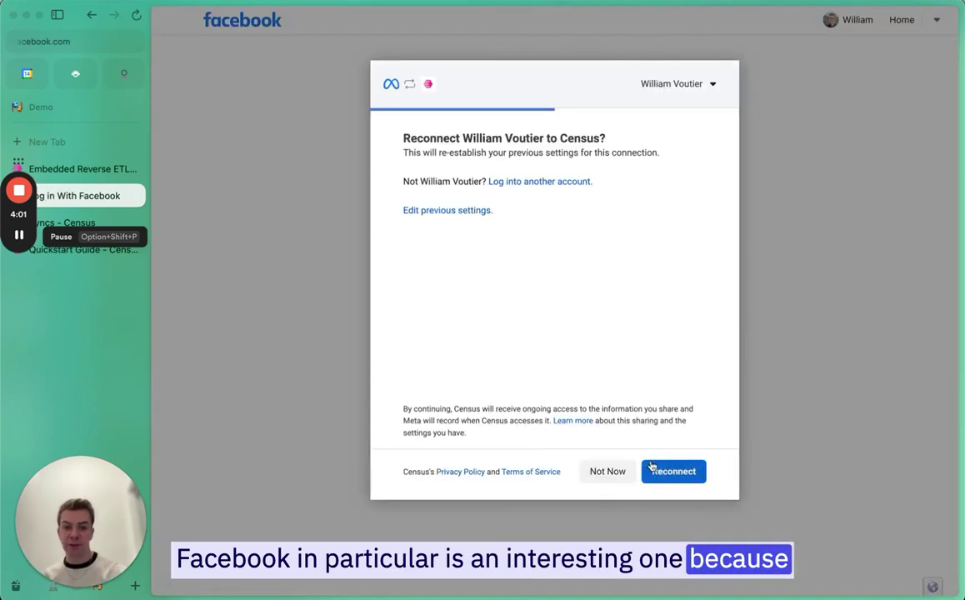
pyautogui.click(665, 472)
pyautogui.click(683, 471)
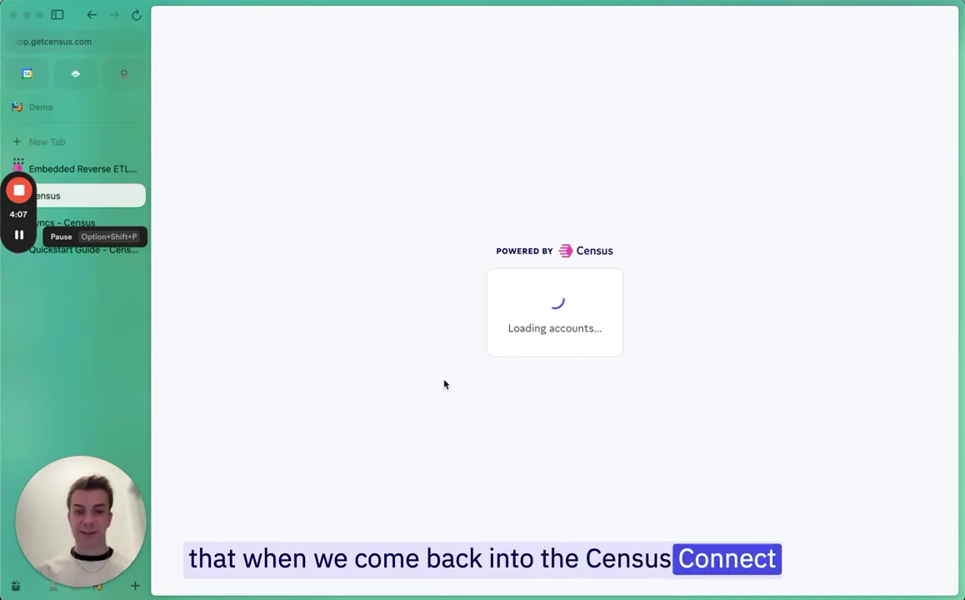
# - Choose the Facebook ad account, pass the connection test, and finish the setup
pyautogui.click(496, 346)
pyautogui.click(498, 414)
pyautogui.click(532, 397)
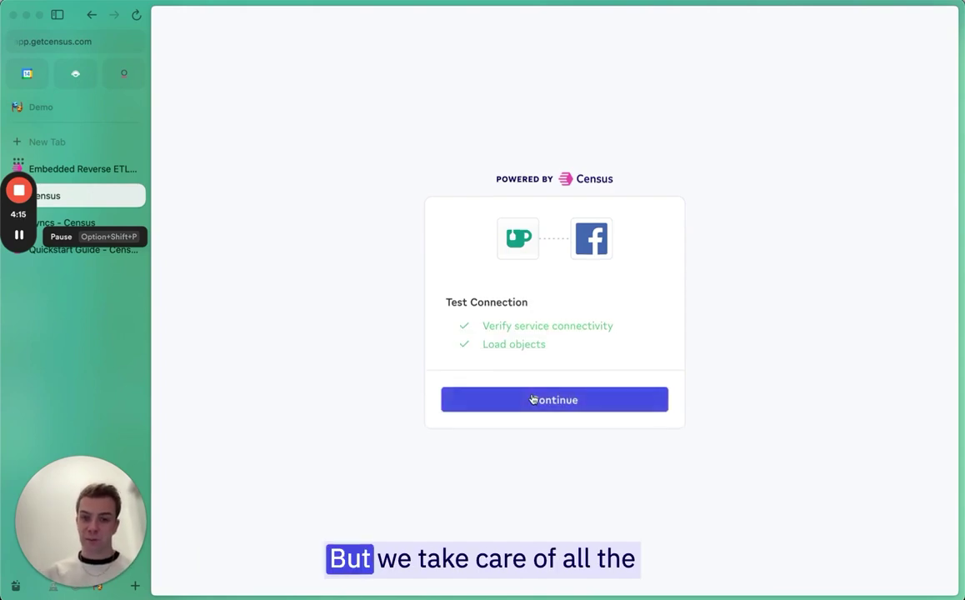
pyautogui.click(533, 400)
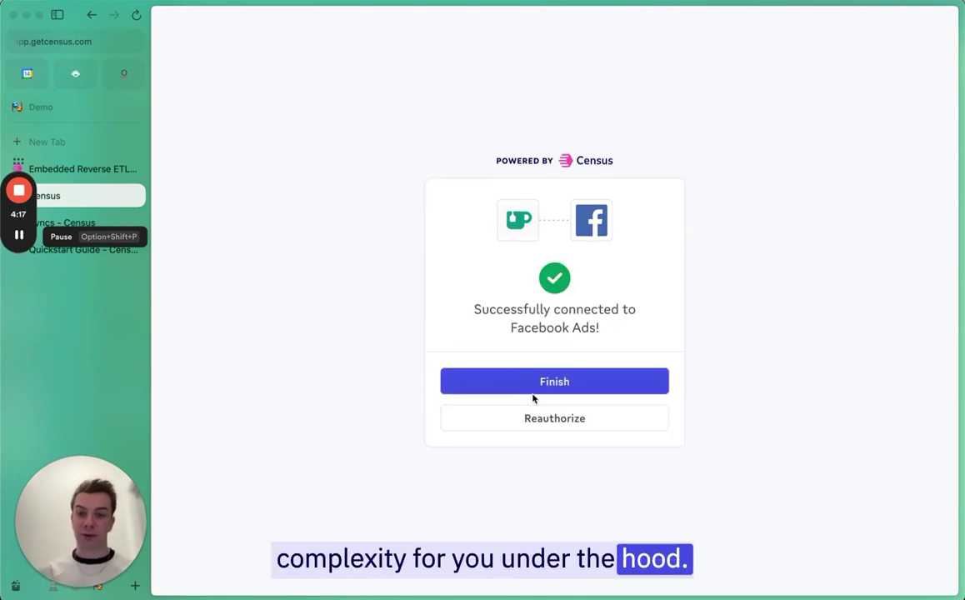
pyautogui.click(512, 383)
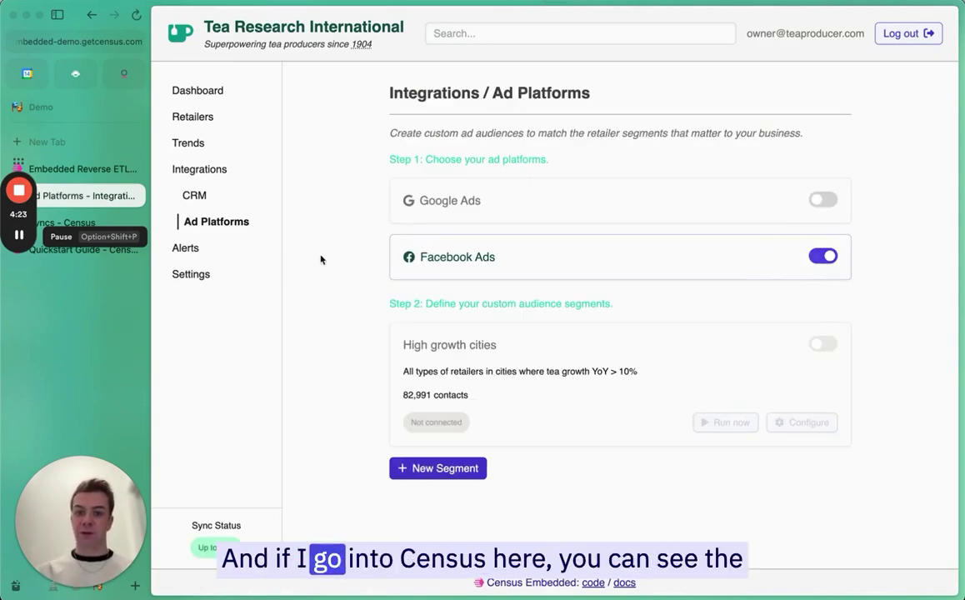
pyautogui.hotkey('ctrl', 'Tab')
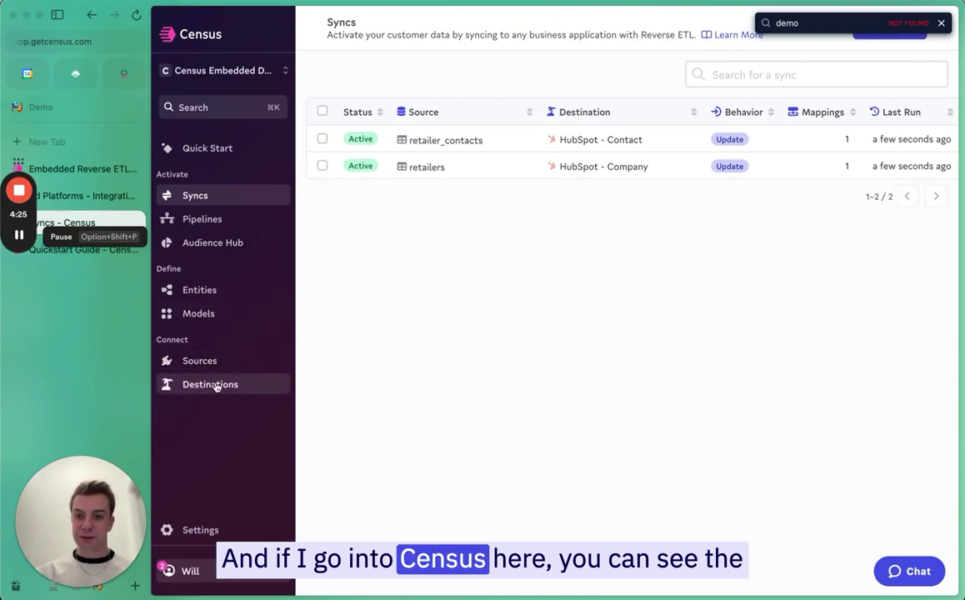
pyautogui.click(216, 385)
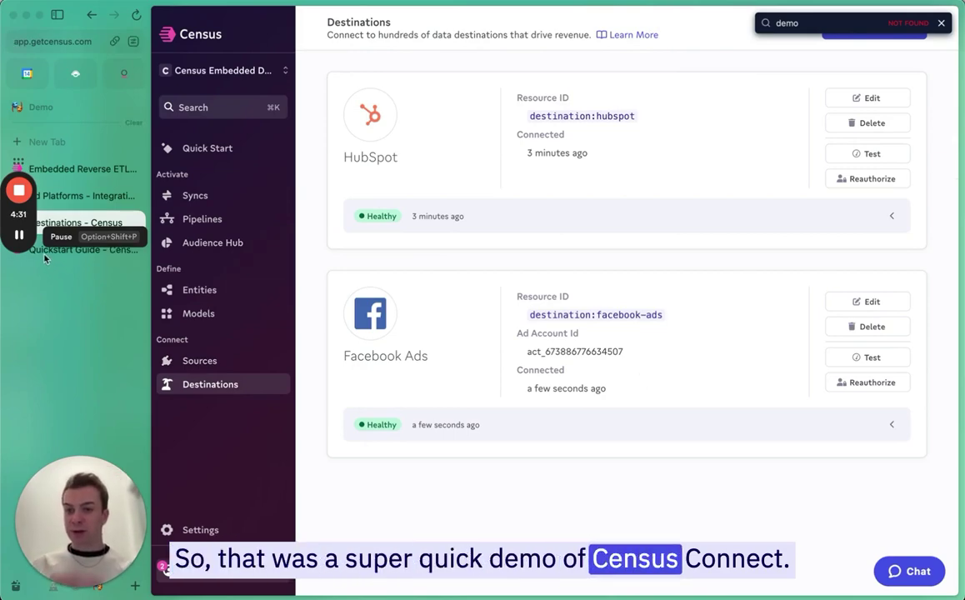
pyautogui.click(79, 195)
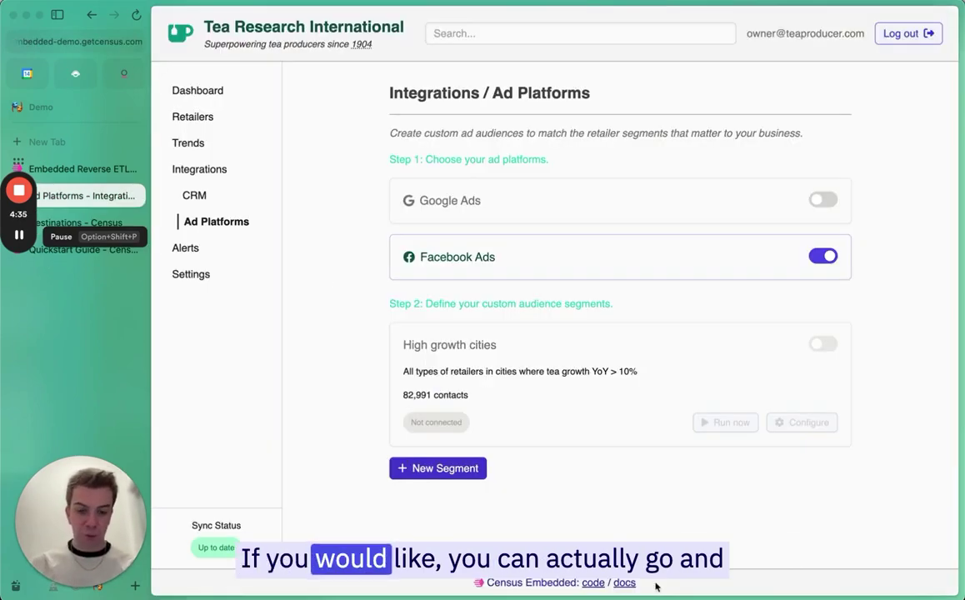
# - Open the Census Embedded overview docs, then select the current URL to replace it with the census-embedded-demo repo address
pyautogui.click(624, 583)
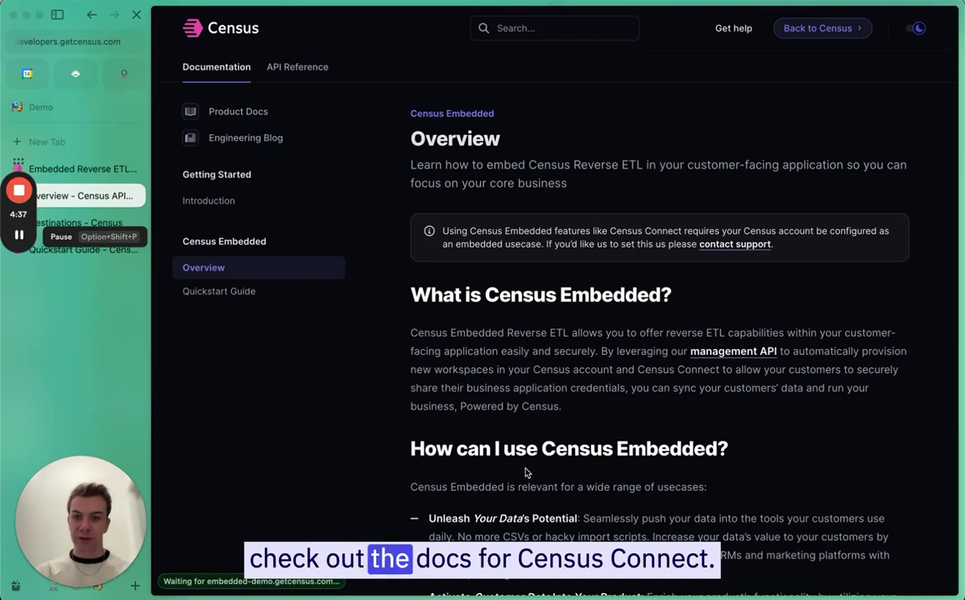
pyautogui.scroll(-1, 670, 270)
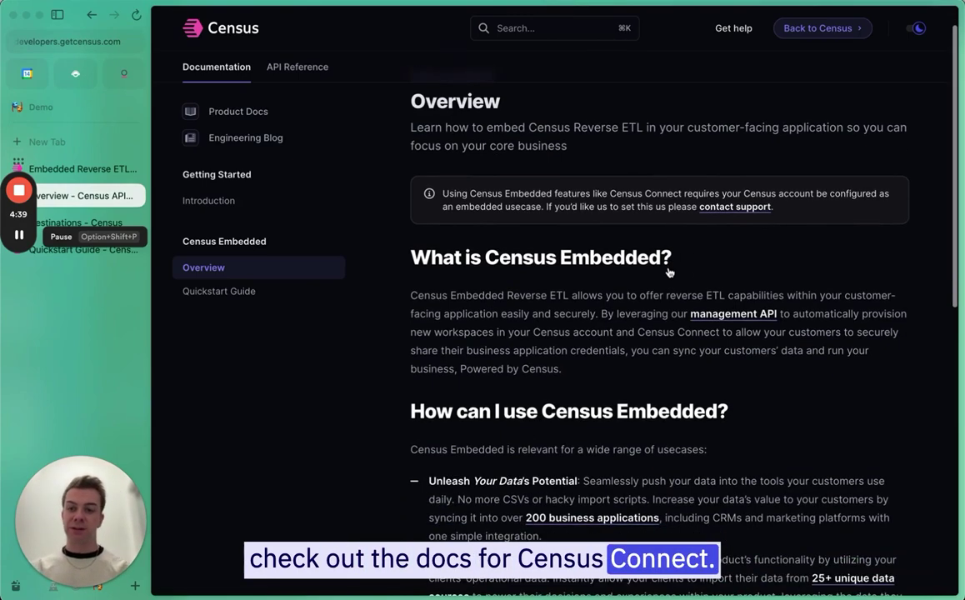
pyautogui.press('super+l')
pyautogui.moveTo(265, 211); pyautogui.dragTo(453, 211)
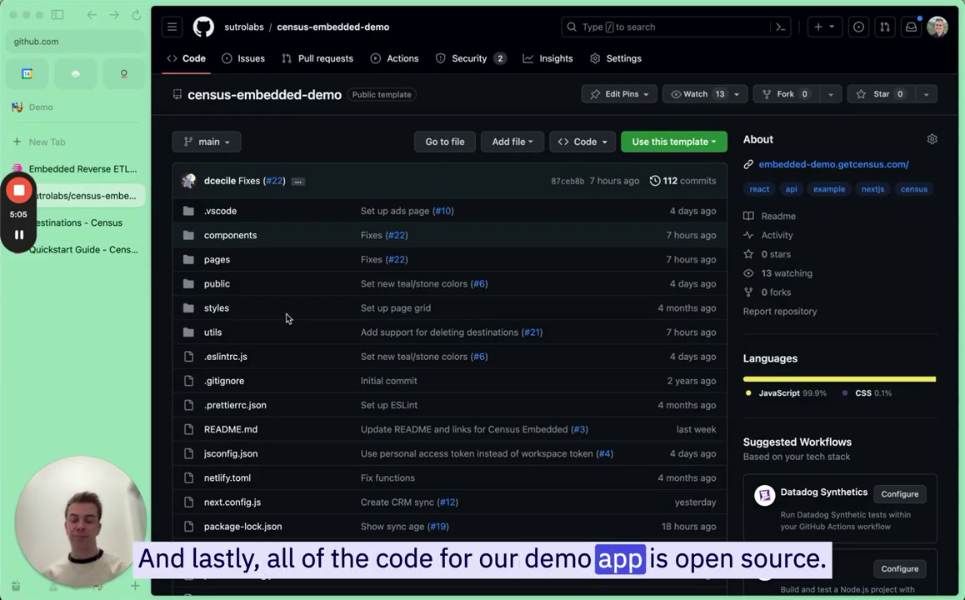
pyautogui.scroll(-4, 286, 318)
pyautogui.scroll(-2, 339, 357)
pyautogui.scroll(7, 336, 355)
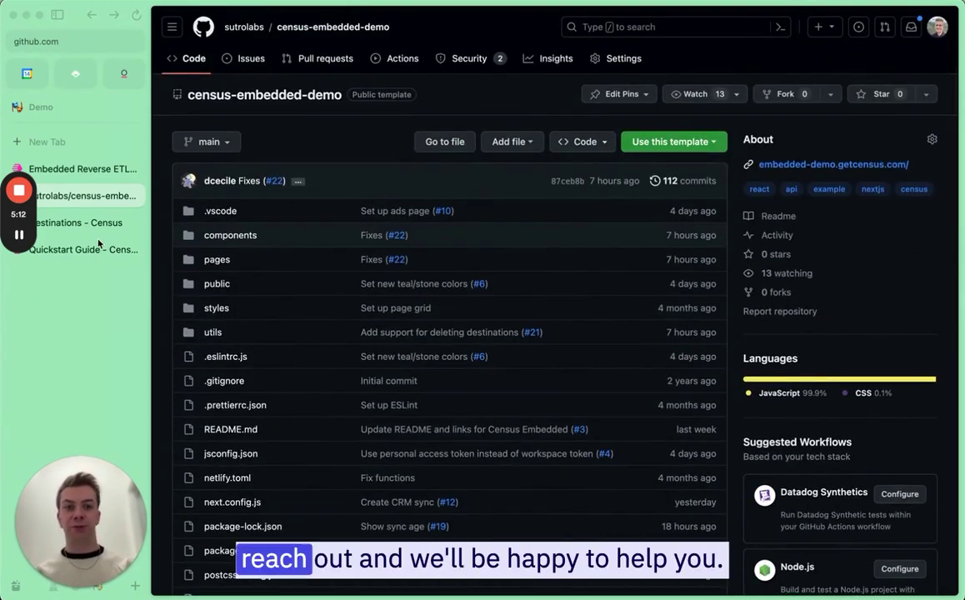
pyautogui.moveTo(21, 237)
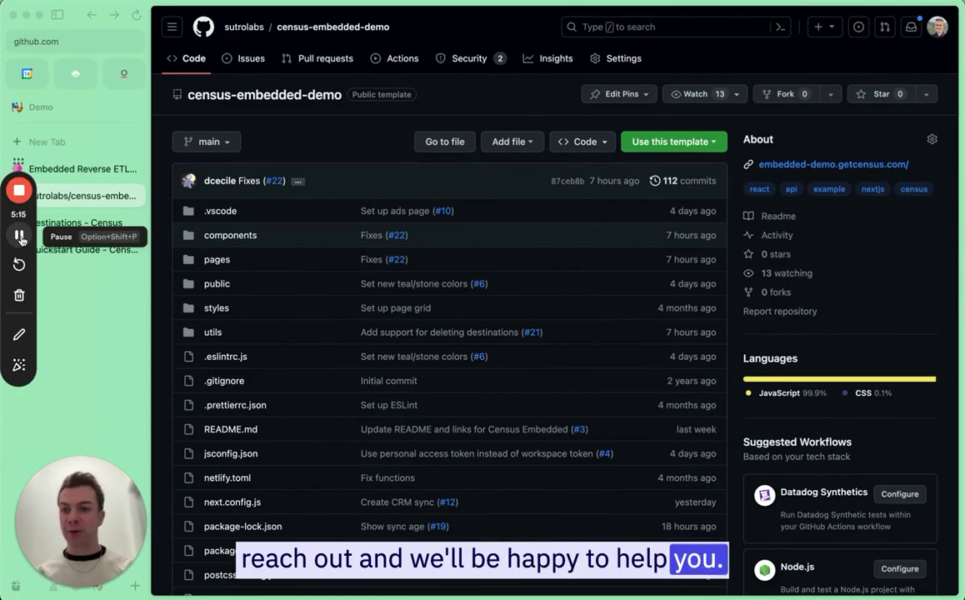